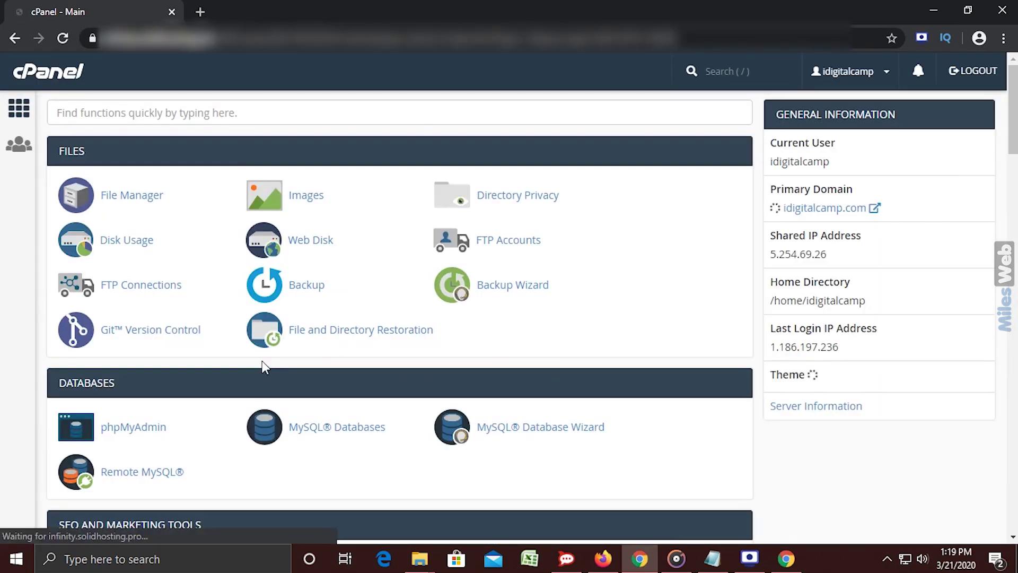
pyautogui.scroll(-2, 210, 358)
pyautogui.scroll(-8, 209, 359)
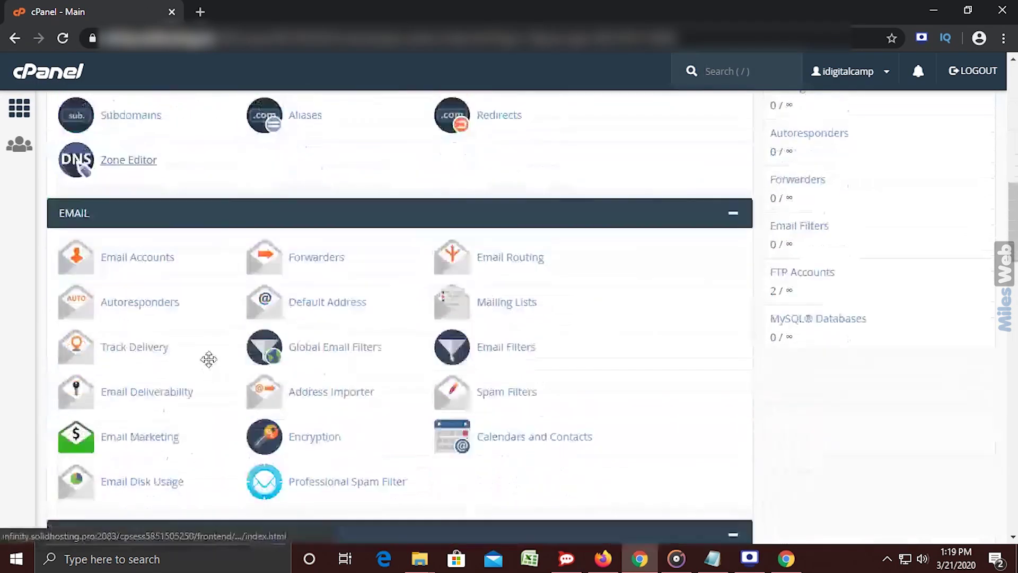
pyautogui.scroll(-2, 208, 358)
pyautogui.scroll(-1, 209, 362)
pyautogui.scroll(-3, 209, 357)
pyautogui.scroll(-1, 211, 361)
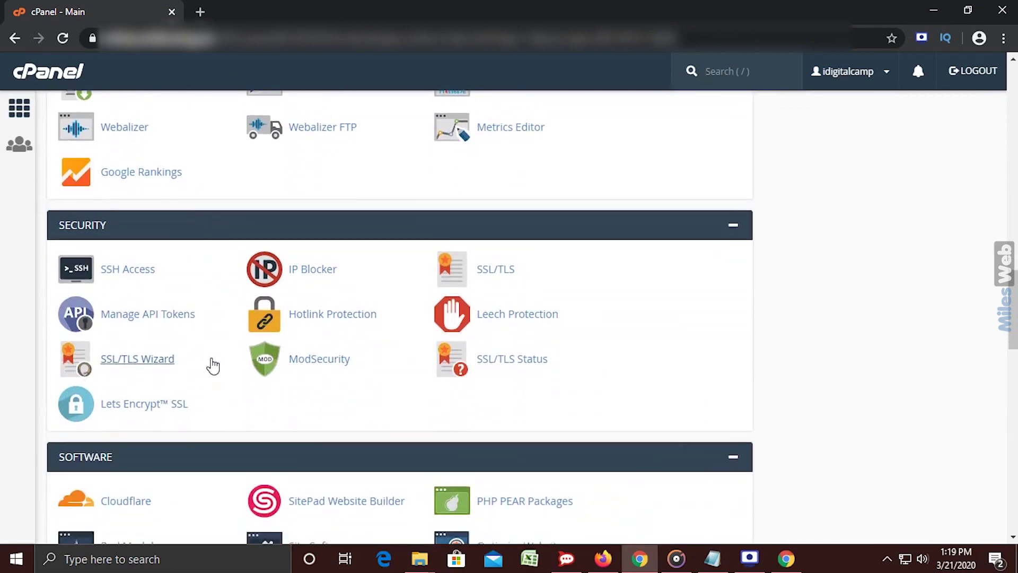
pyautogui.scroll(-3, 213, 365)
# Open the MultiPHP INI Editor from cPanel's Software section
pyautogui.click(295, 366)
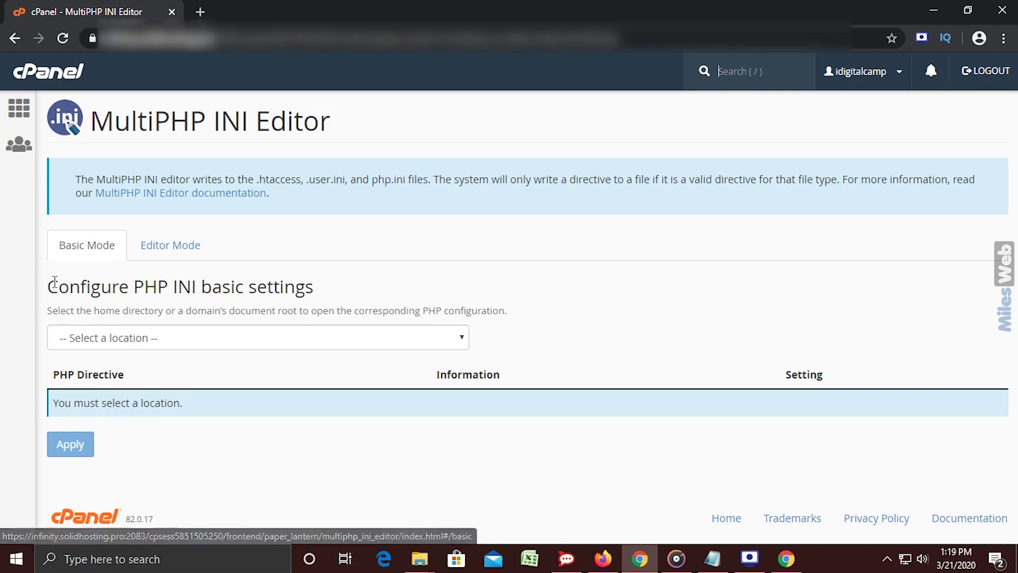
# Load the basic PHP settings for idigitalcamp.com
pyautogui.moveTo(48, 286); pyautogui.dragTo(314, 296)
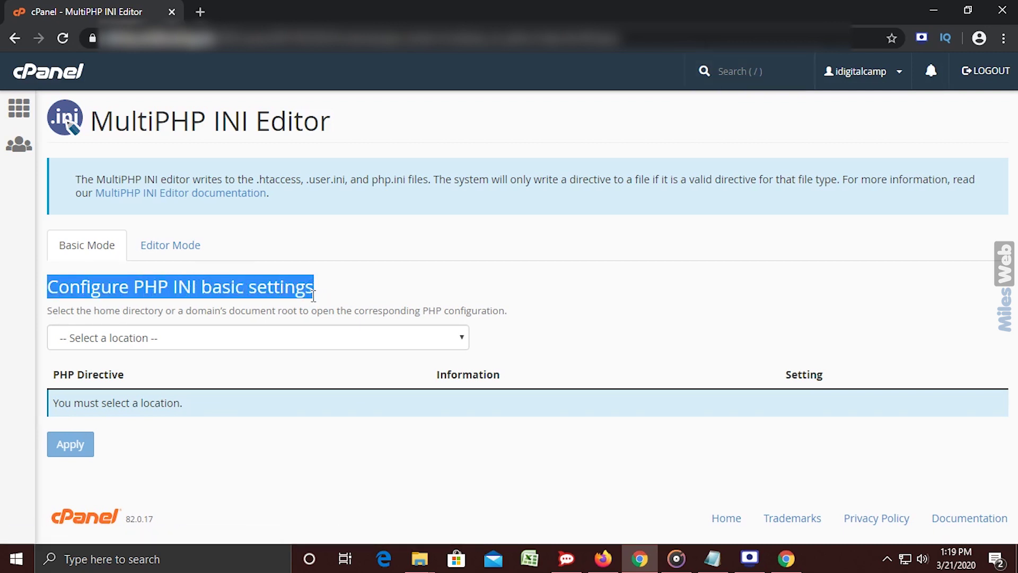
pyautogui.click(300, 338)
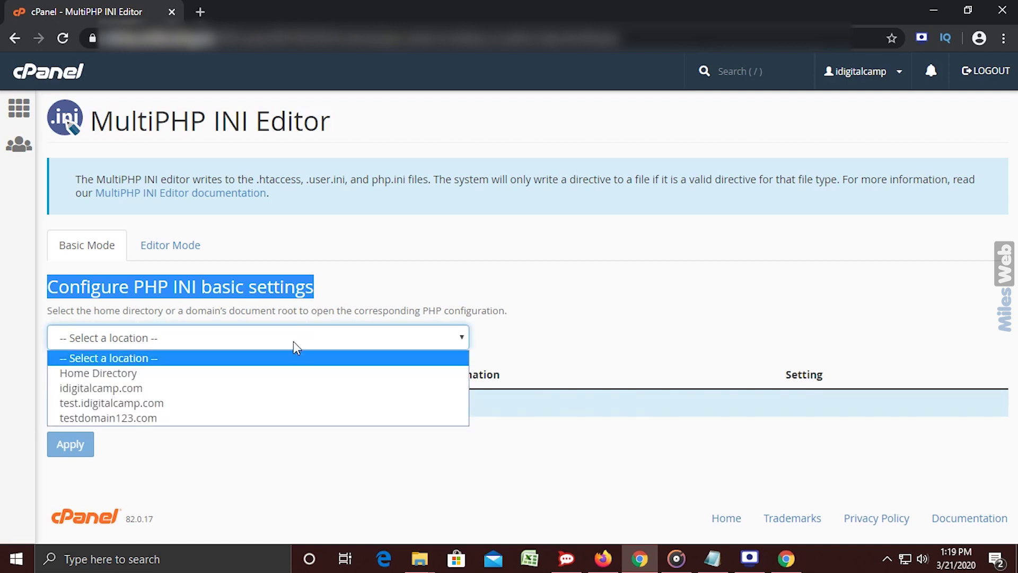
pyautogui.click(270, 392)
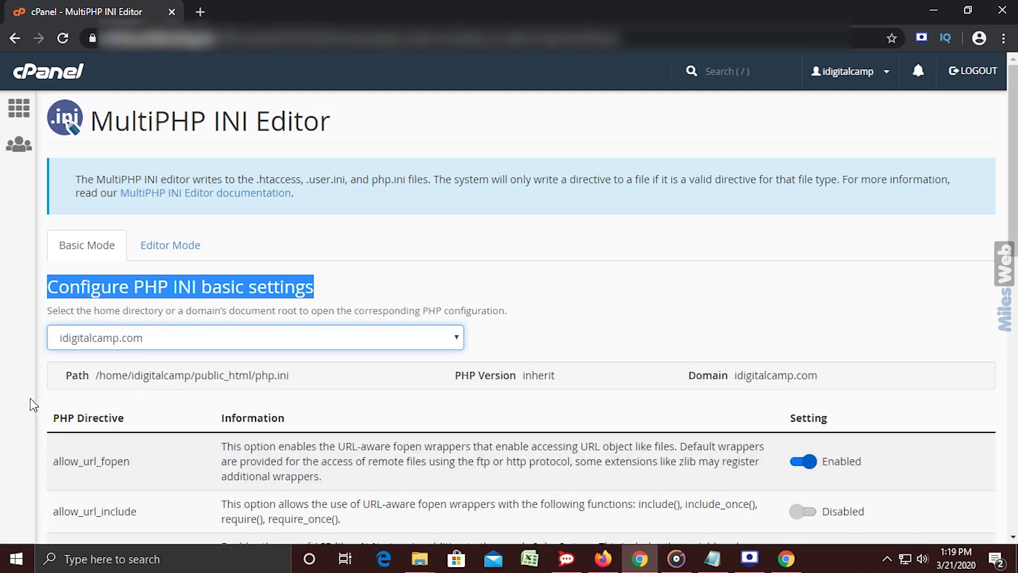
pyautogui.scroll(-2, 30, 404)
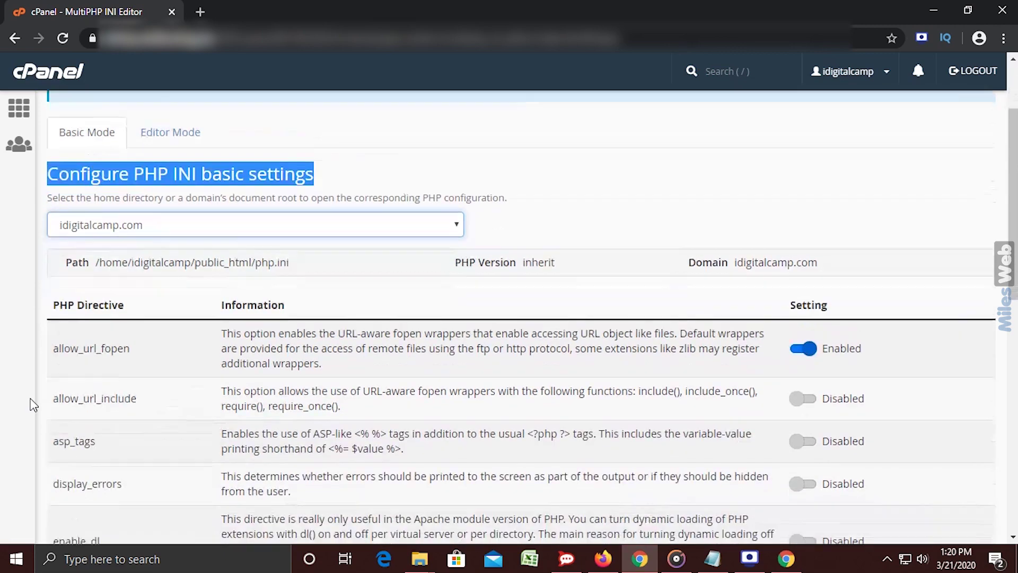
pyautogui.scroll(-2, 31, 404)
pyautogui.scroll(-1, 31, 405)
pyautogui.scroll(-1, 31, 401)
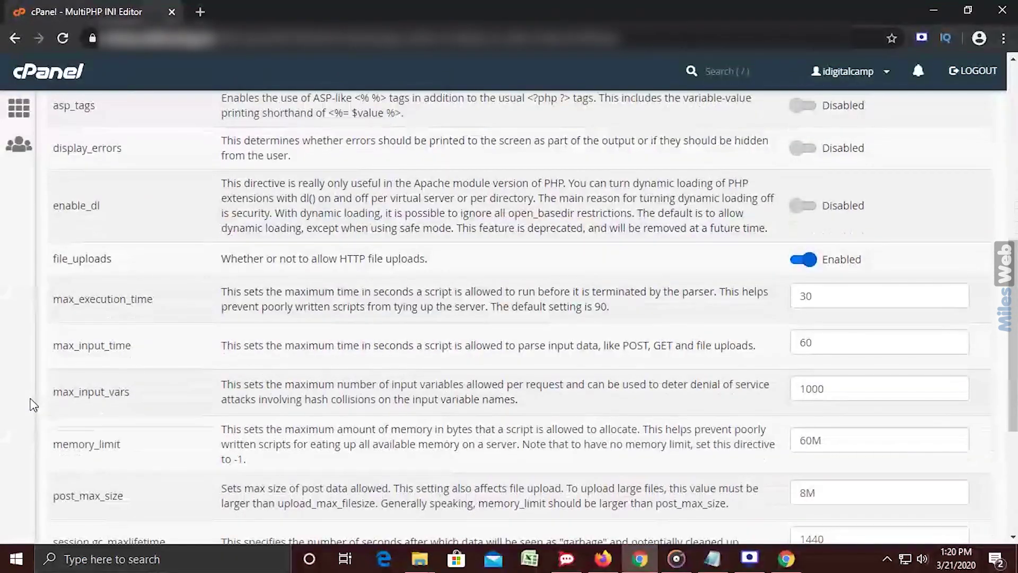
pyautogui.scroll(-1, 36, 398)
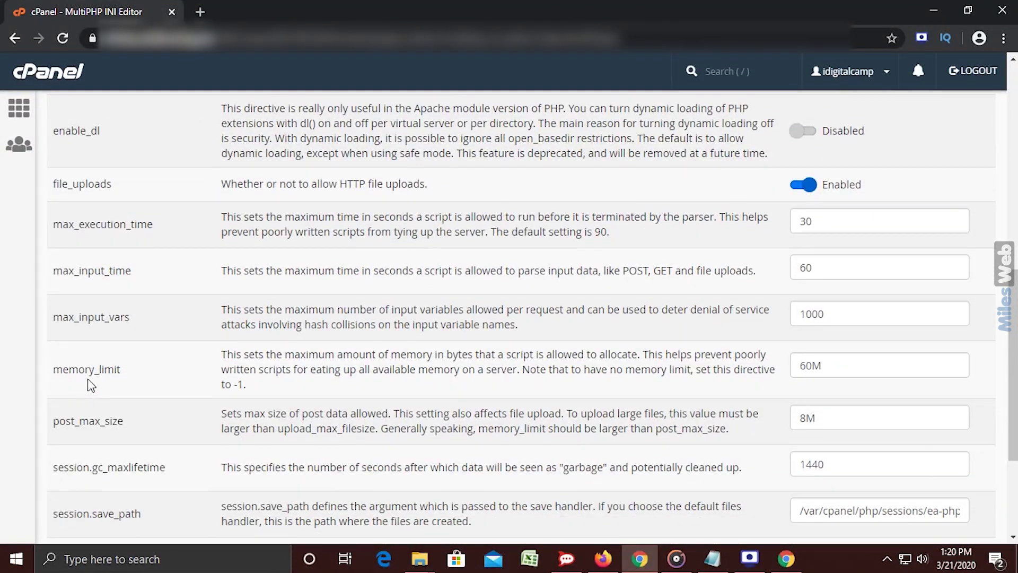
# Change memory_limit from 60M to 70M and apply the settings
pyautogui.click(807, 365)
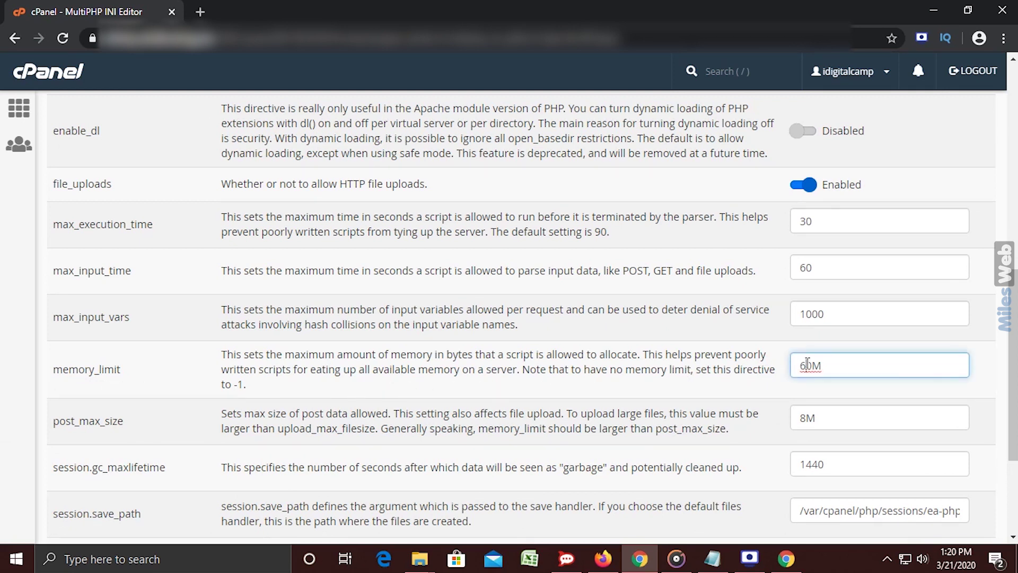
pyautogui.press('BackSpace')
pyautogui.write('7')
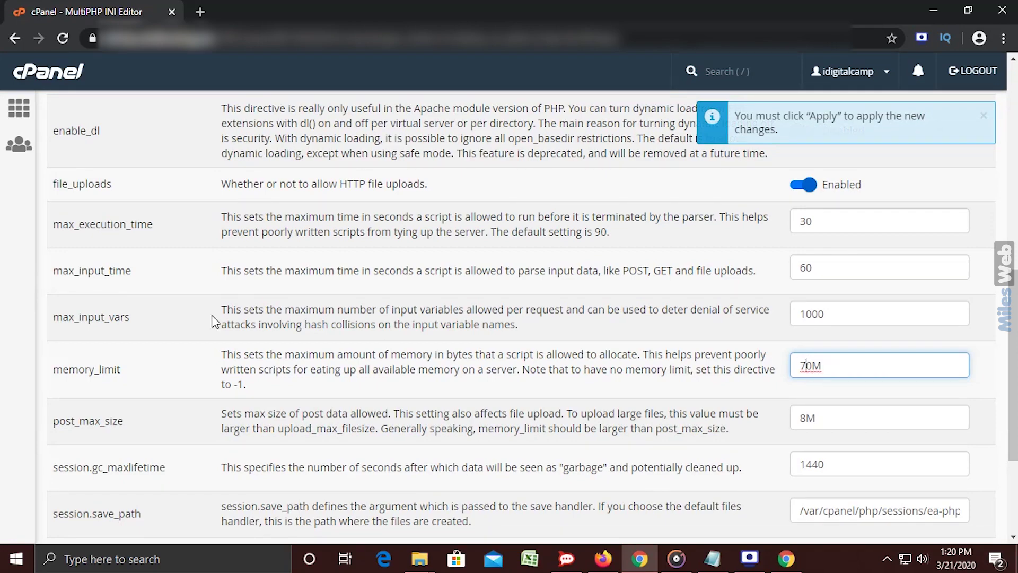
pyautogui.scroll(-3, 85, 434)
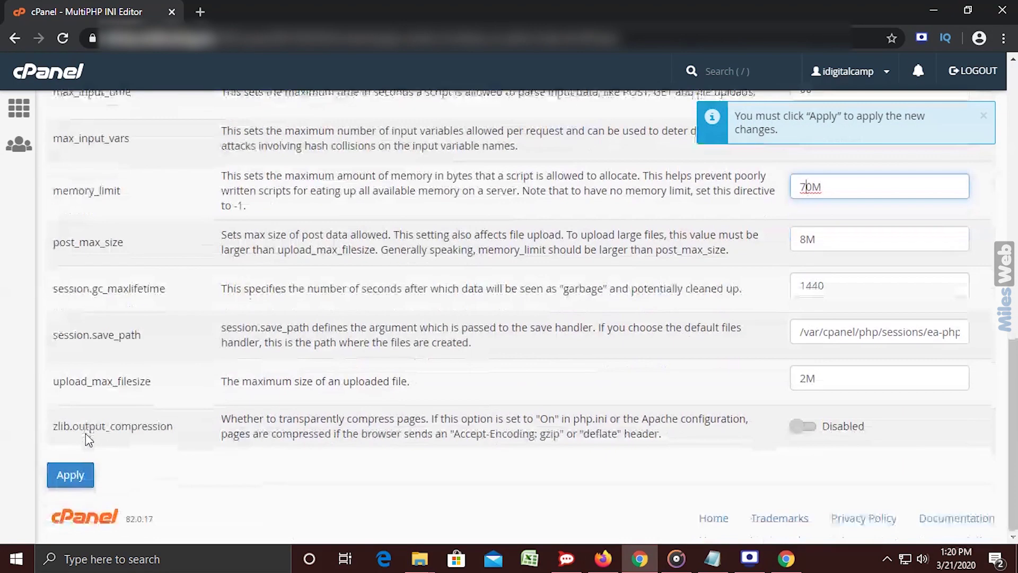
pyautogui.click(73, 477)
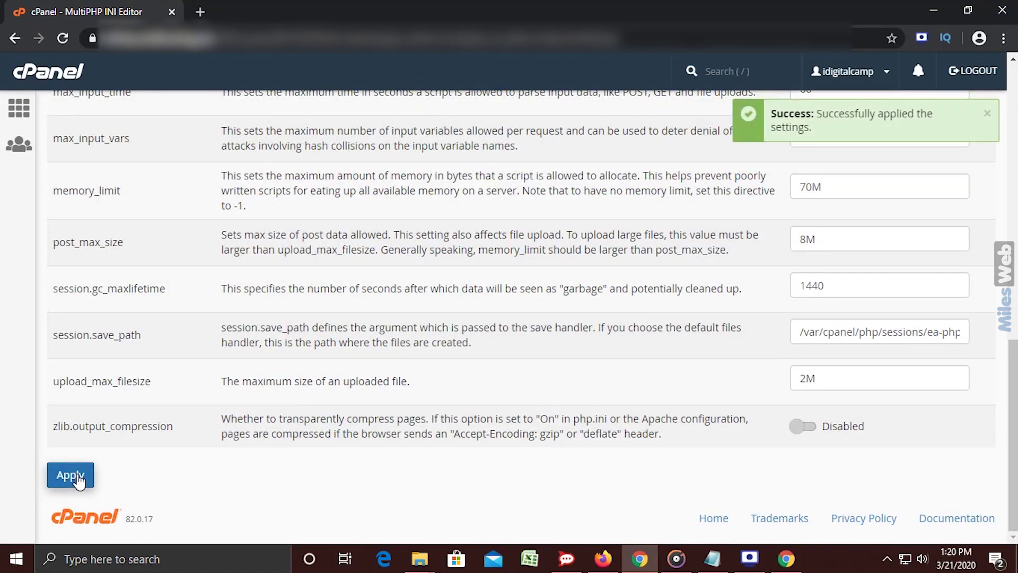
pyautogui.scroll(10, 79, 480)
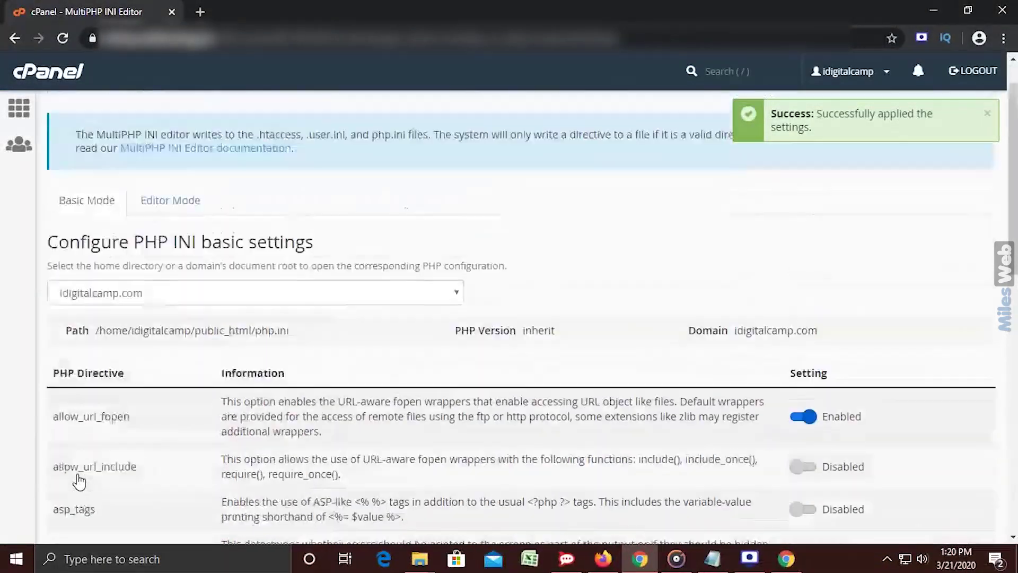
pyautogui.scroll(1, 79, 480)
# Reload idigitalcamp.com's basic settings and confirm memory_limit reads 70M
pyautogui.click(156, 335)
pyautogui.click(151, 357)
pyautogui.click(148, 338)
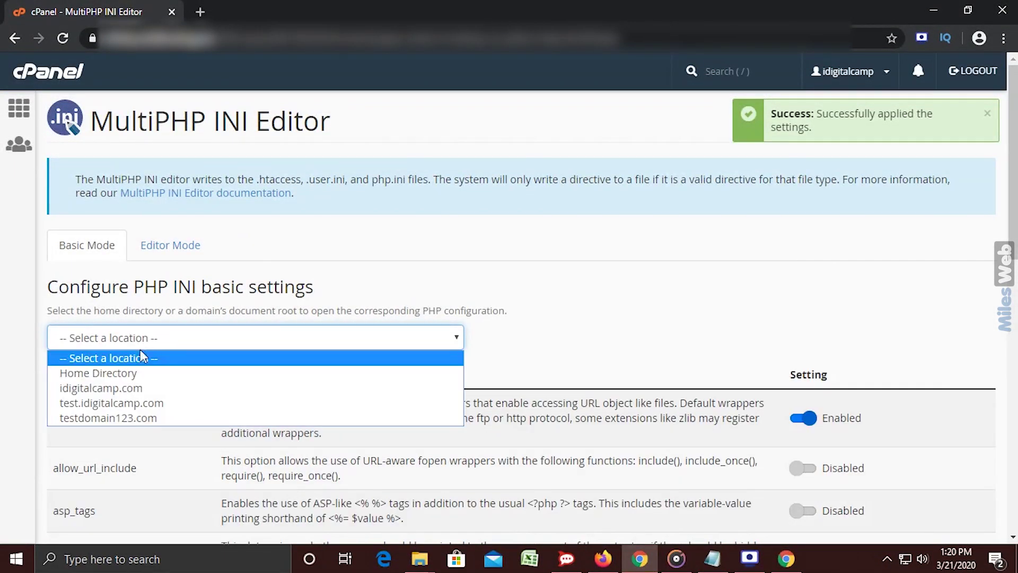
pyautogui.click(127, 389)
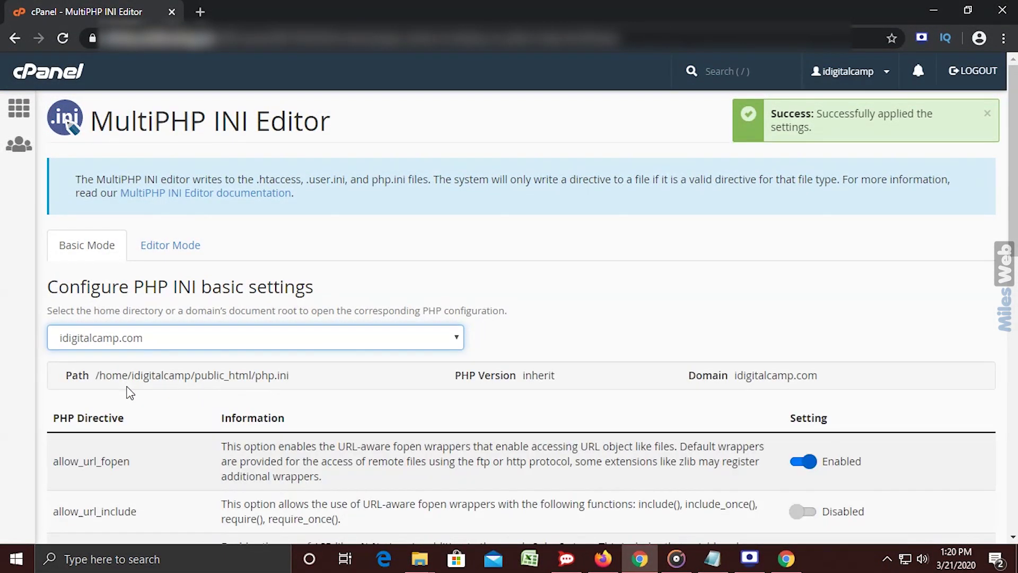
pyautogui.scroll(-4, 128, 390)
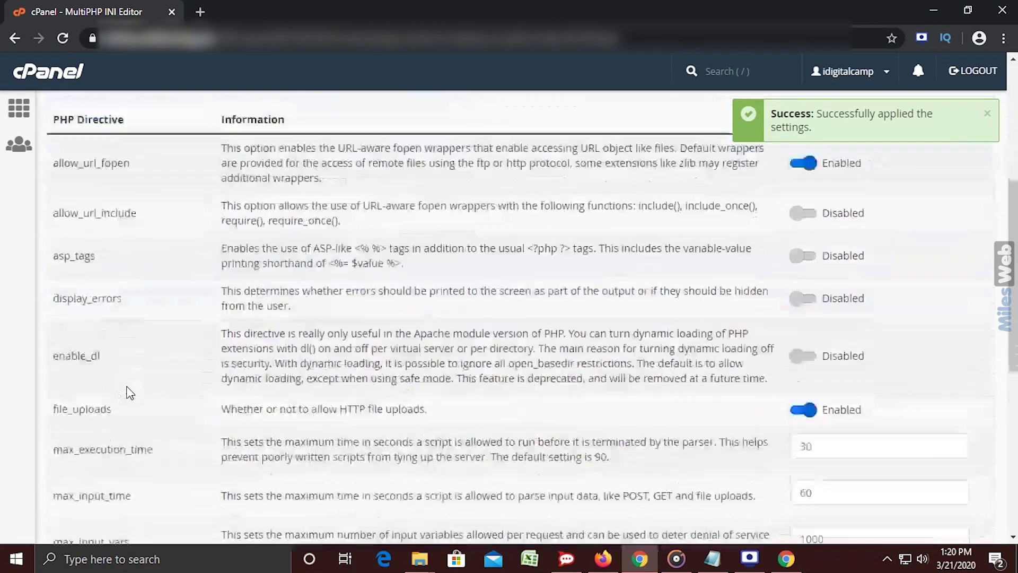
pyautogui.scroll(-3, 127, 390)
pyautogui.moveTo(797, 365); pyautogui.dragTo(837, 365)
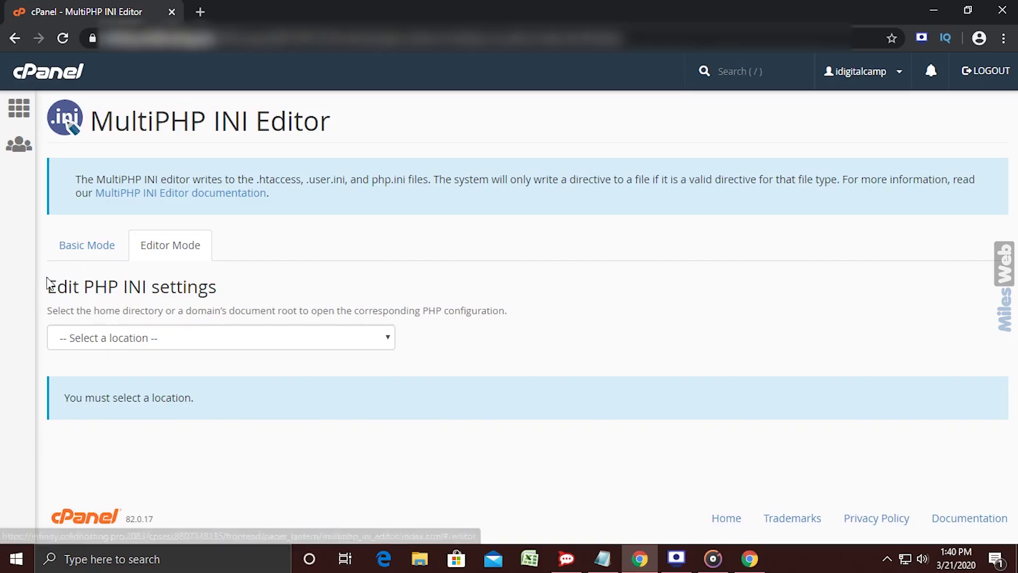
# Load idigitalcamp.com's php.ini in Editor Mode
pyautogui.moveTo(46, 287); pyautogui.dragTo(219, 295)
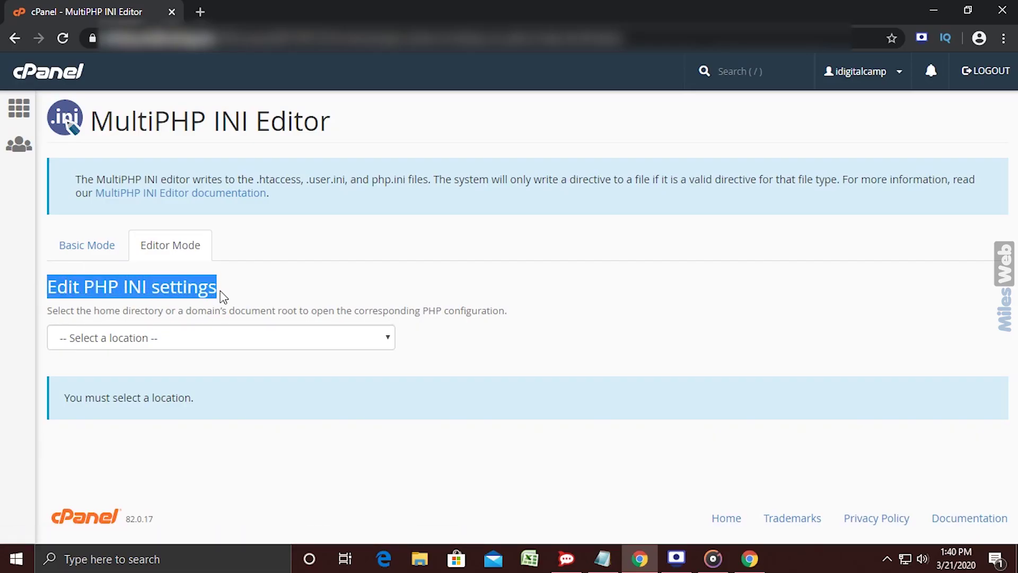
pyautogui.click(208, 340)
pyautogui.click(183, 388)
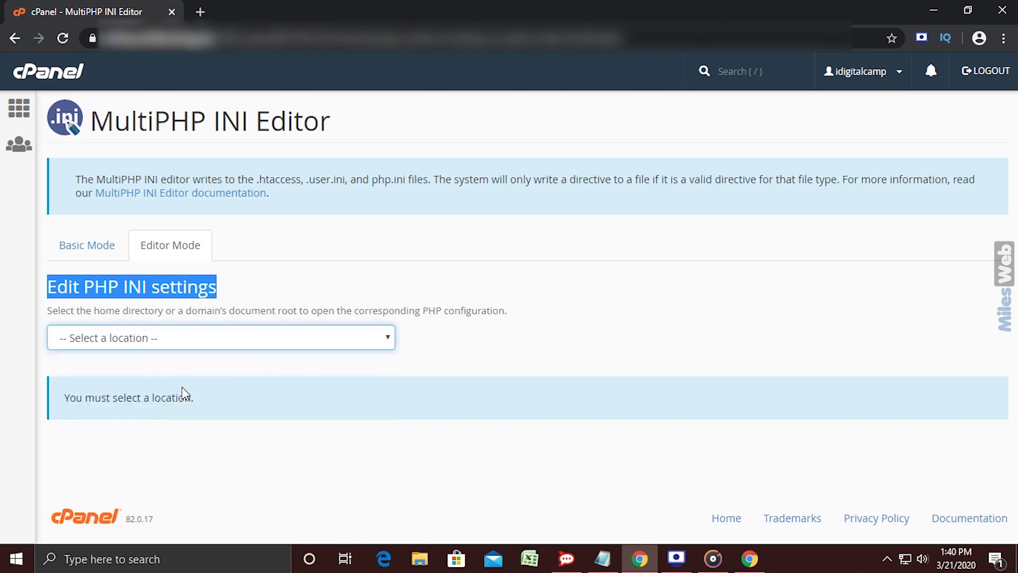
pyautogui.scroll(-2, 92, 396)
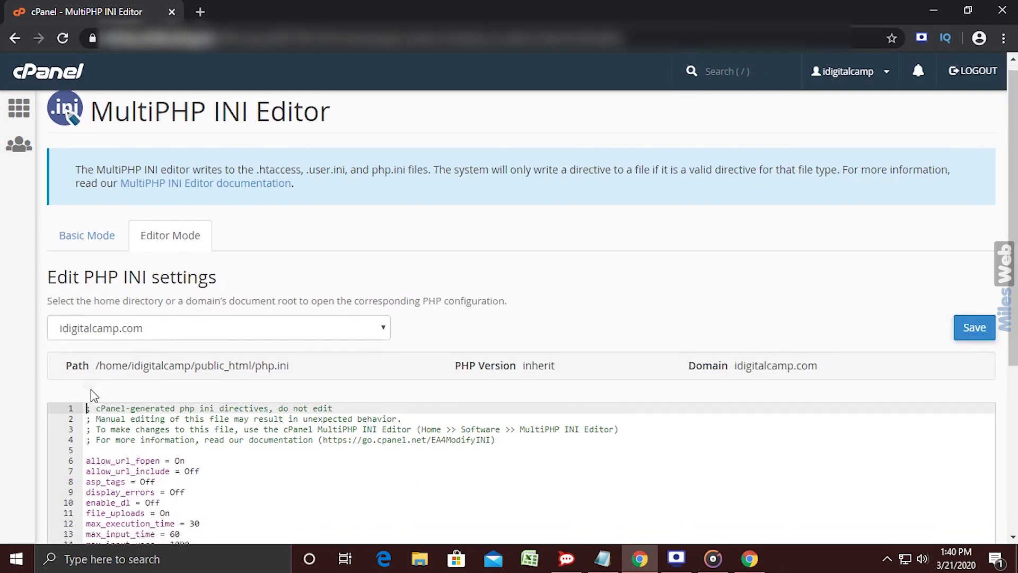
pyautogui.scroll(-1, 91, 390)
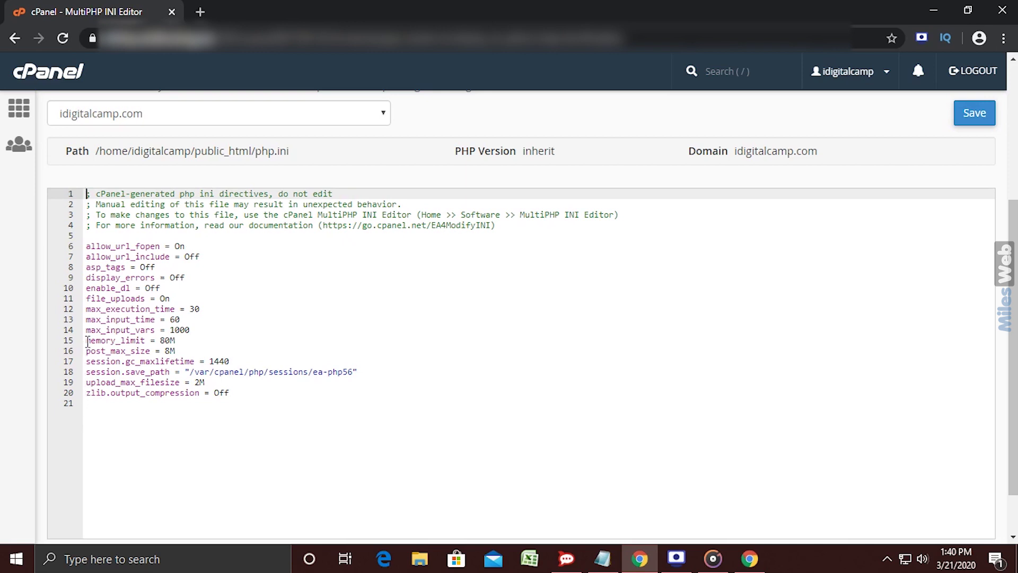
# Change the memory_limit line from 80M to 90M and save the php.ini
pyautogui.moveTo(87, 341); pyautogui.dragTo(169, 344)
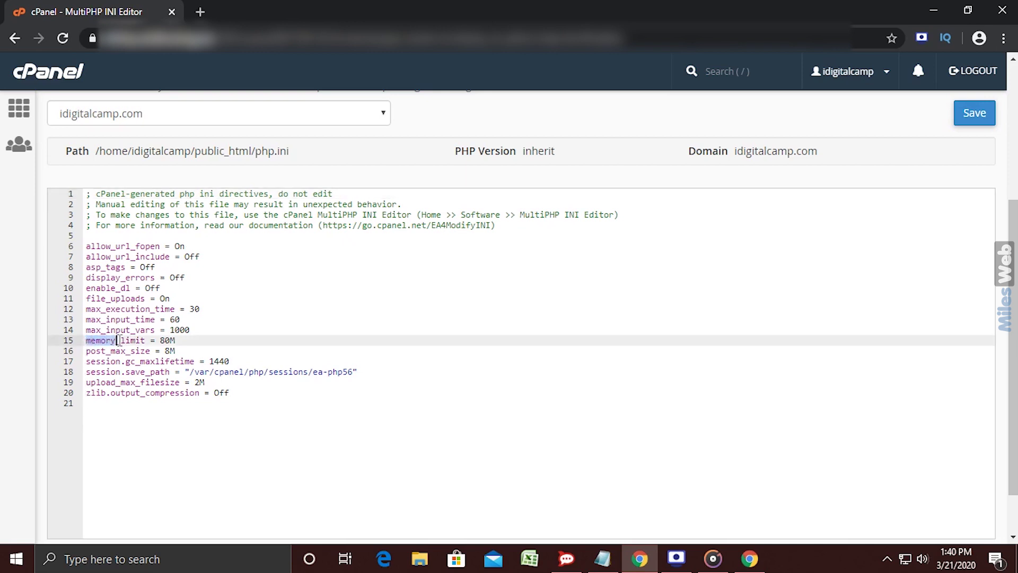
pyautogui.click(164, 340)
pyautogui.press('BackSpace')
pyautogui.write('9')
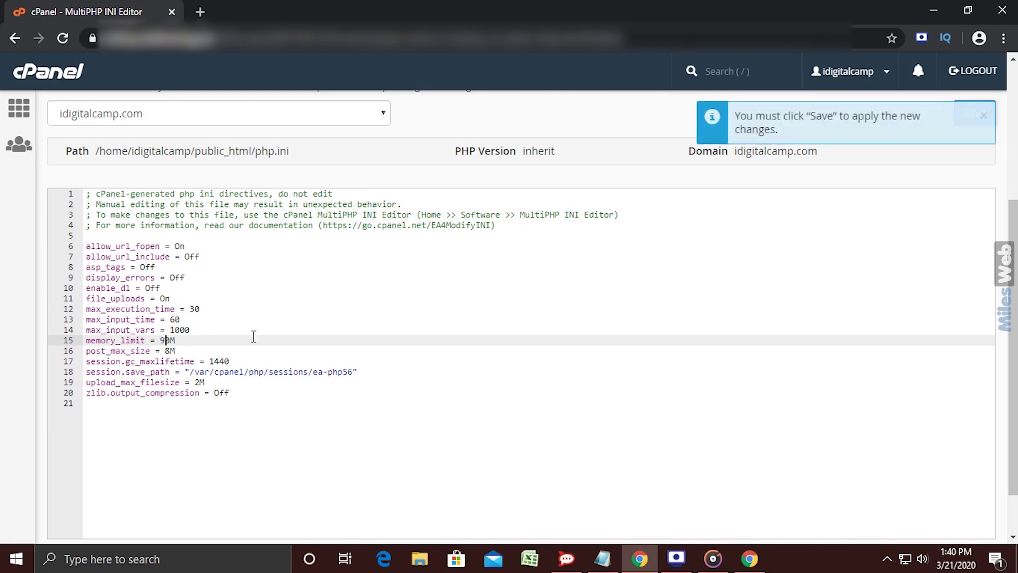
pyautogui.click(983, 120)
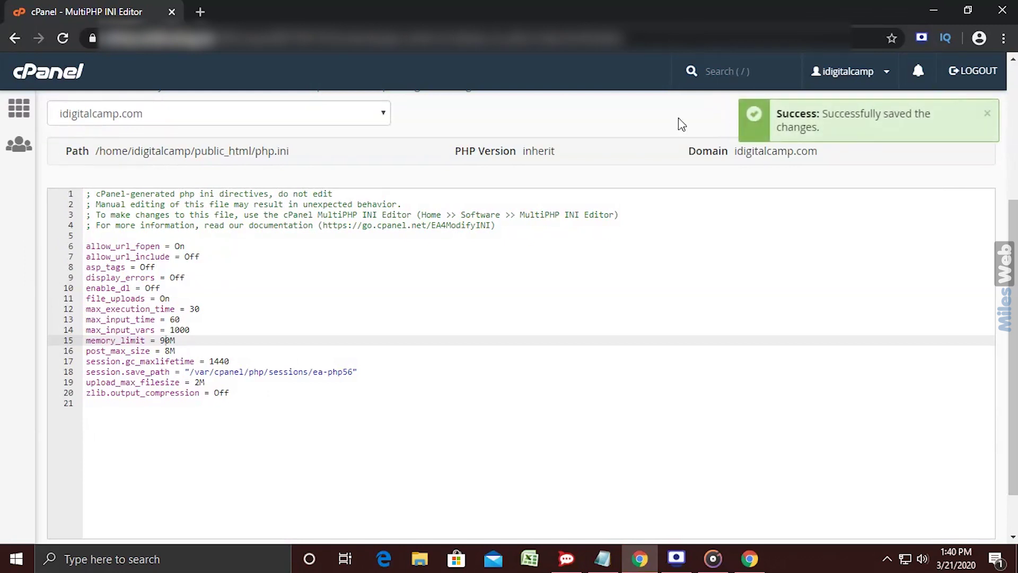
pyautogui.scroll(1, 508, 125)
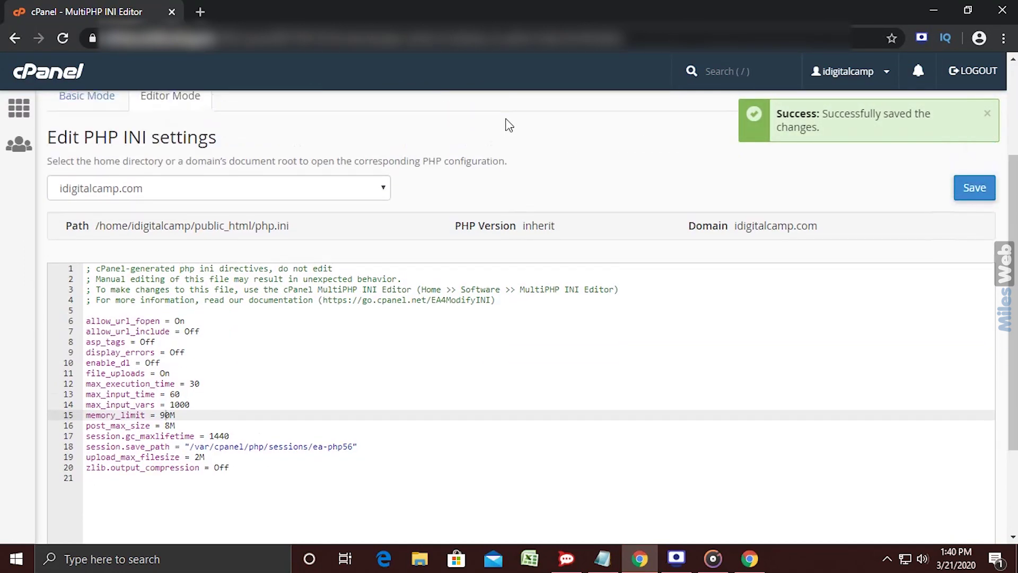
pyautogui.scroll(1, 469, 147)
# Reload idigitalcamp.com in Basic Mode and confirm memory_limit shows 90M
pyautogui.click(92, 170)
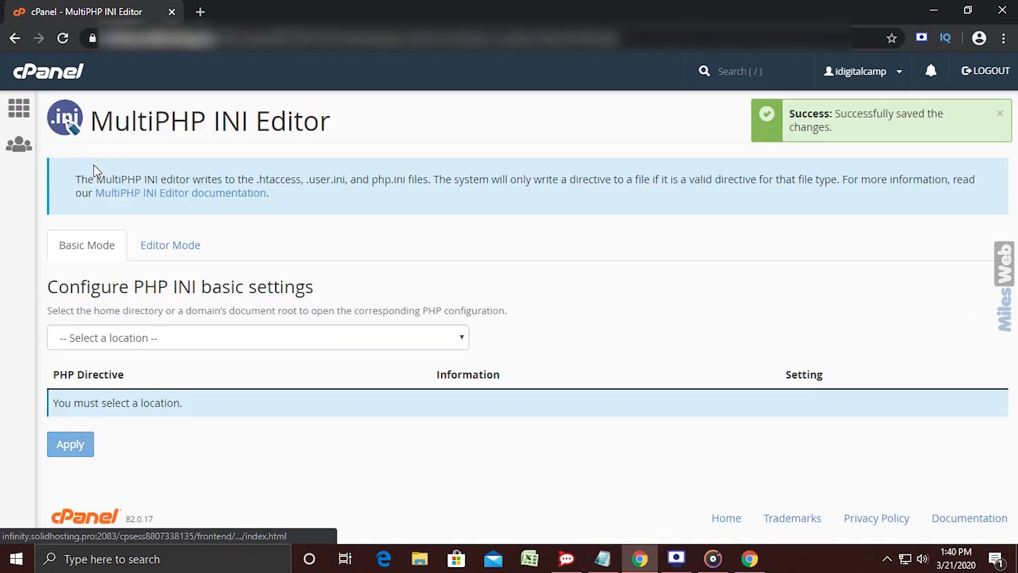
pyautogui.click(123, 338)
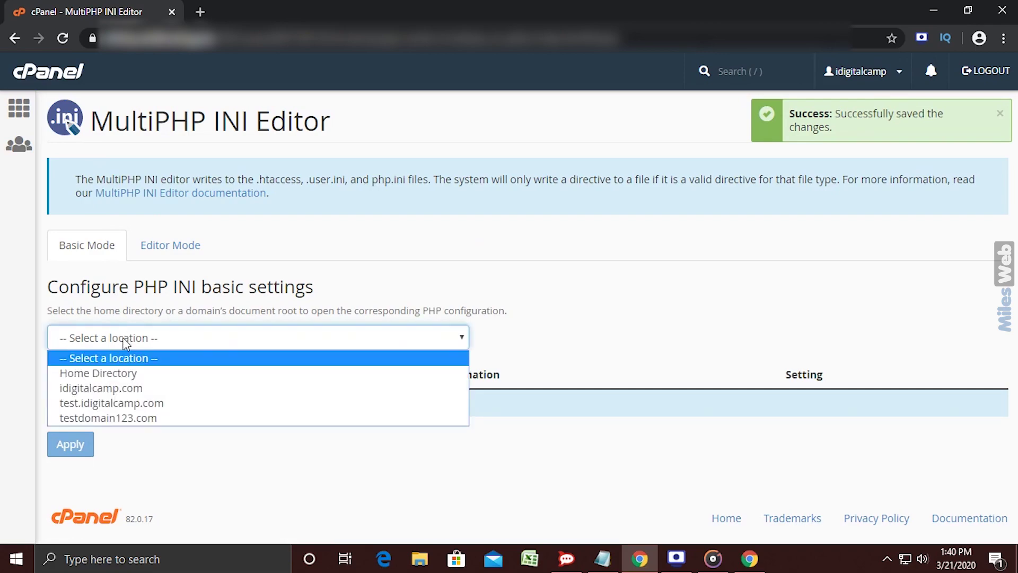
pyautogui.click(114, 388)
pyautogui.scroll(-1, 112, 395)
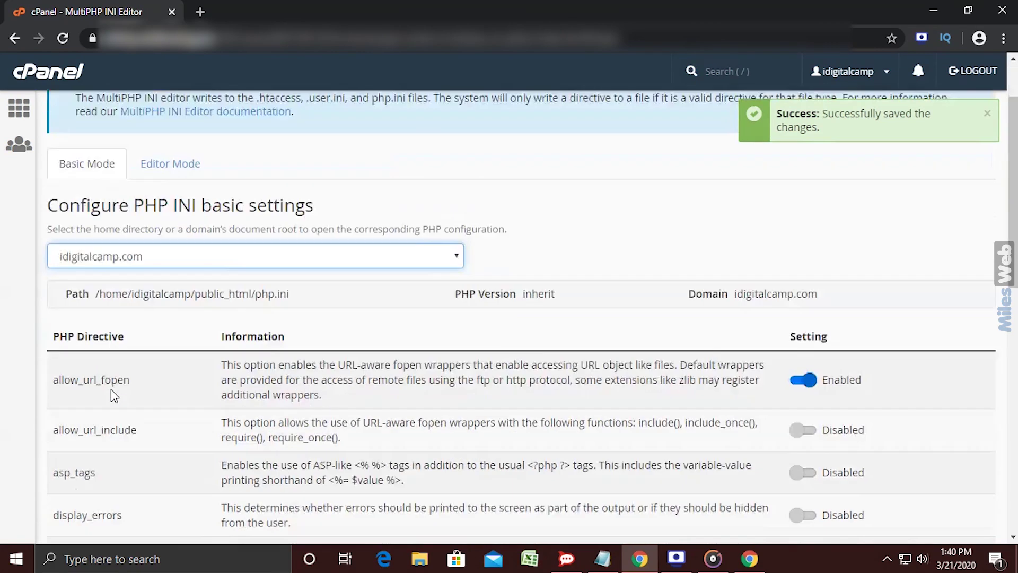
pyautogui.scroll(-3, 110, 391)
pyautogui.scroll(-1, 111, 390)
pyautogui.scroll(-2, 127, 394)
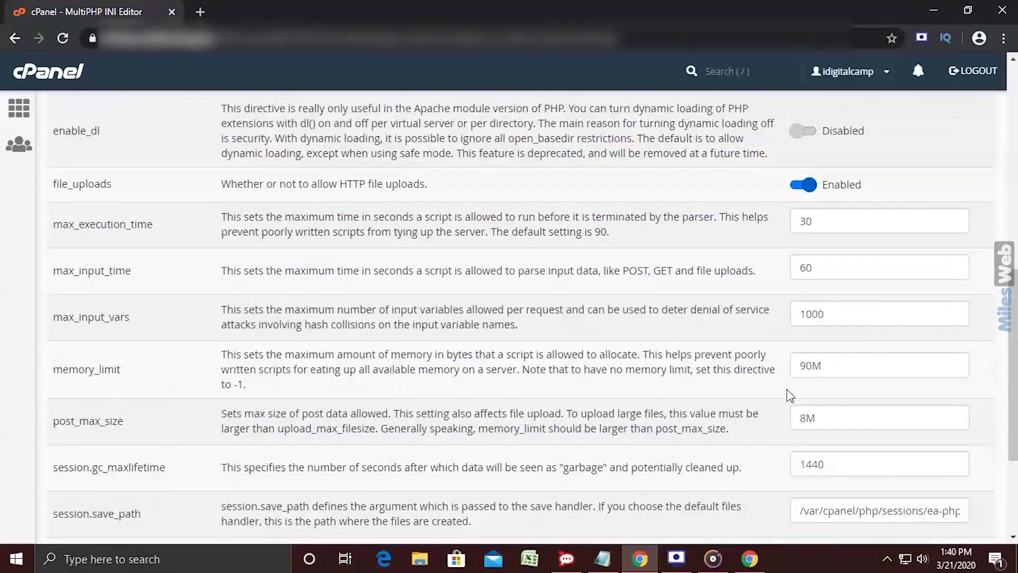
pyautogui.moveTo(800, 365); pyautogui.dragTo(839, 364)
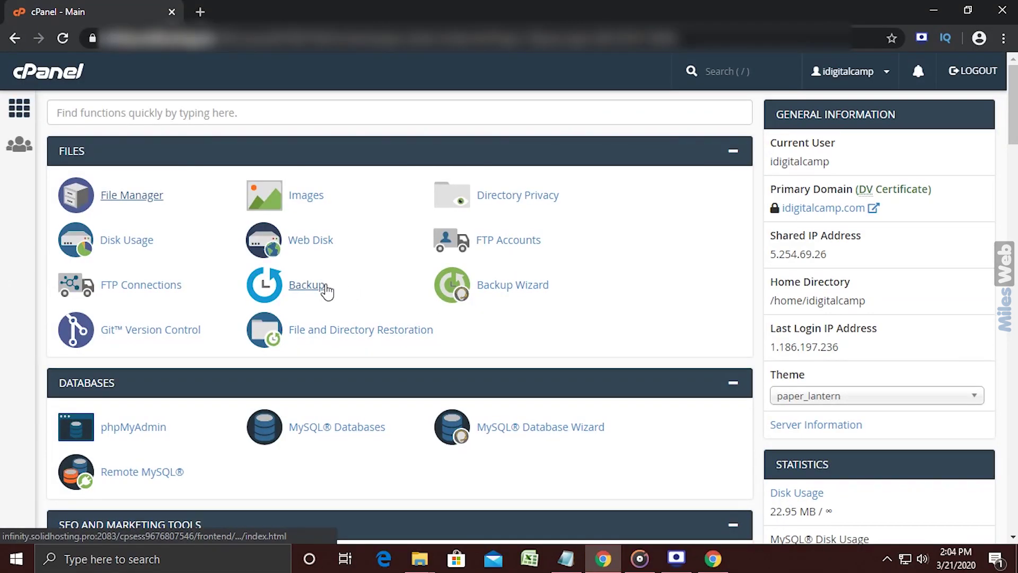
# Open .htaccess from public_html in the File Manager editor
pyautogui.click(113, 198)
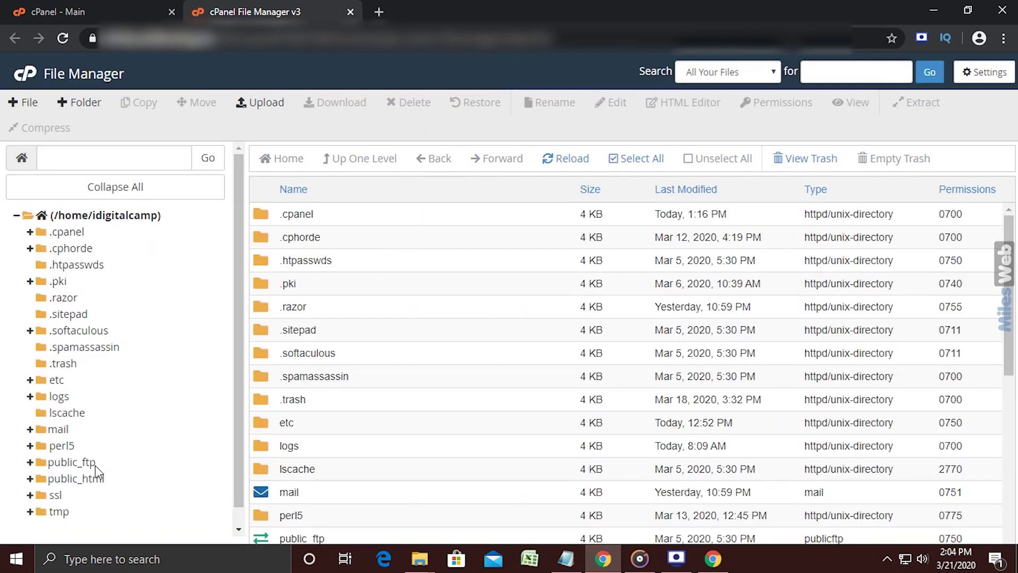
pyautogui.click(80, 478)
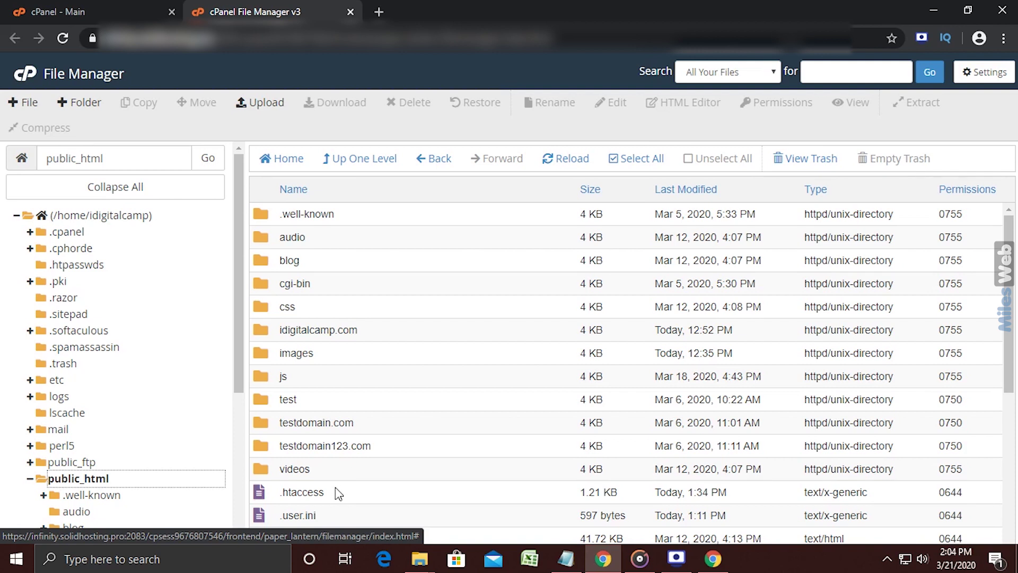
pyautogui.rightClick(337, 495)
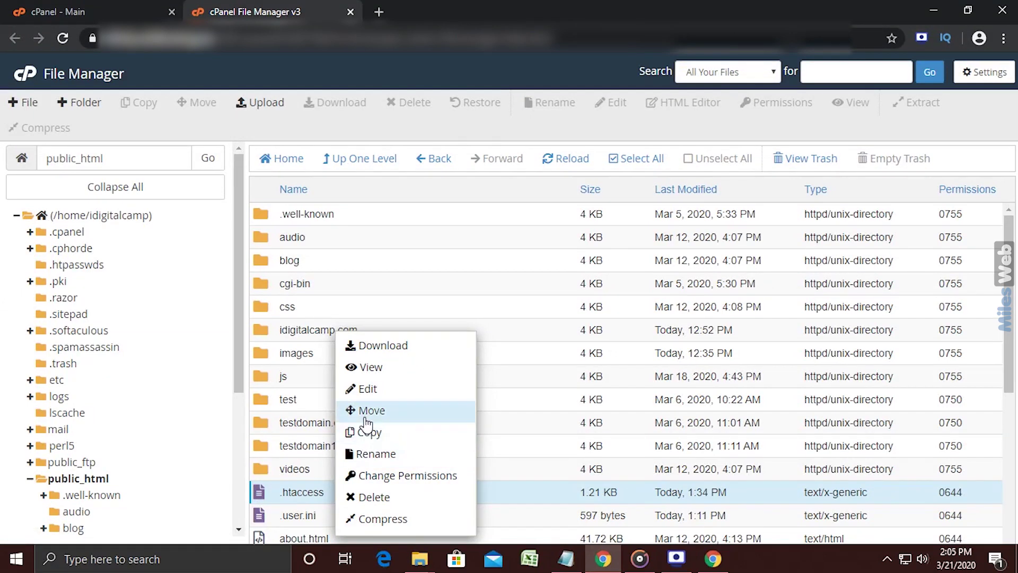
pyautogui.click(367, 390)
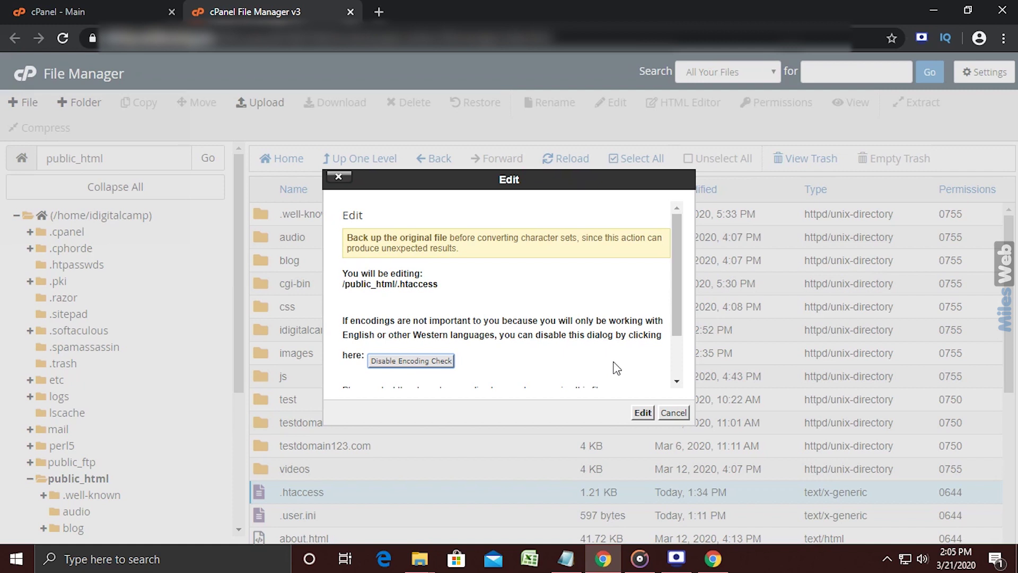
pyautogui.scroll(-2, 613, 368)
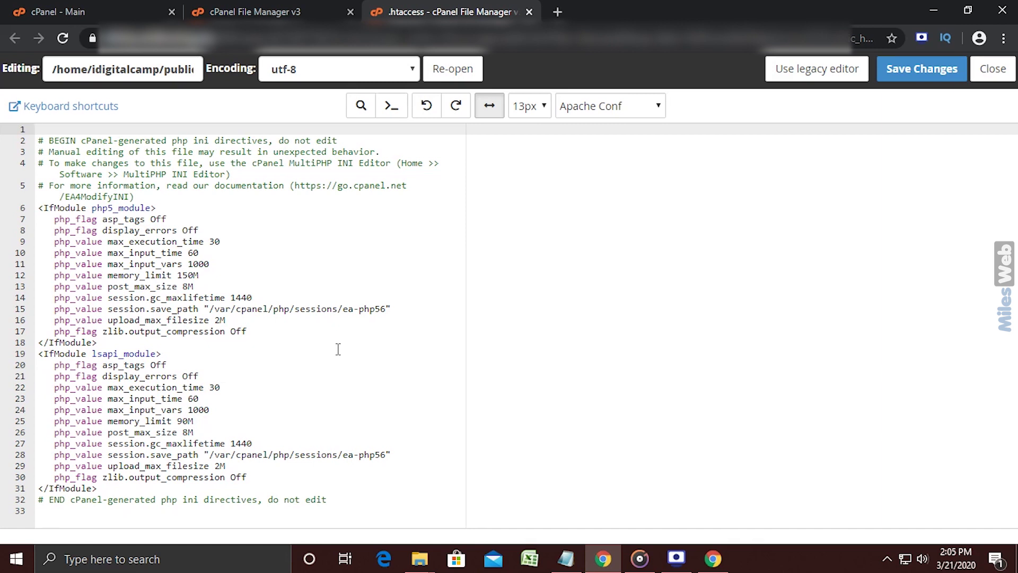
# Change the .htaccess memory_limit from 150M to 160M, save, and close the editor
pyautogui.click(190, 274)
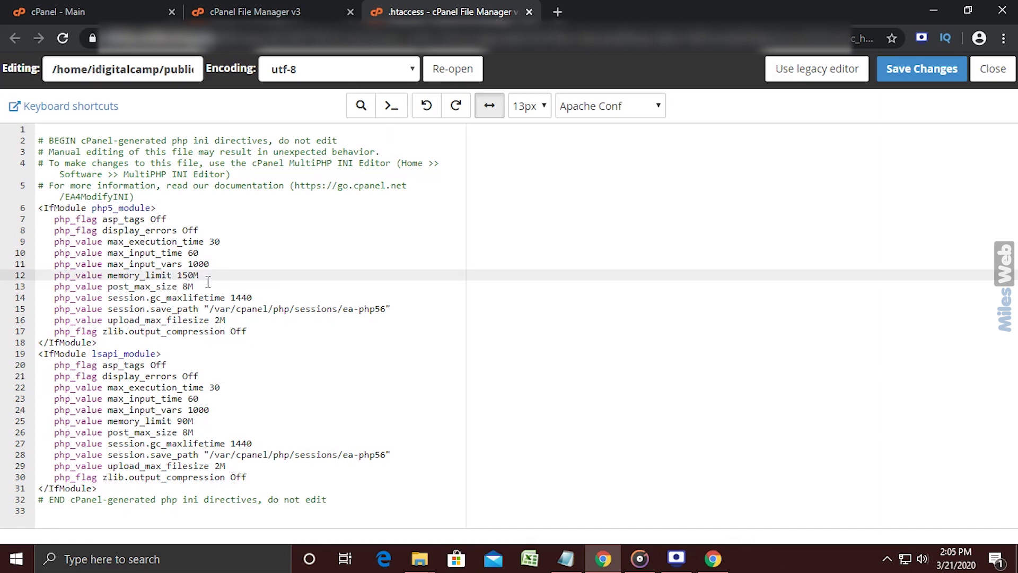
pyautogui.press('BackSpace')
pyautogui.write('6')
pyautogui.moveTo(178, 274); pyautogui.dragTo(208, 275)
pyautogui.click(929, 72)
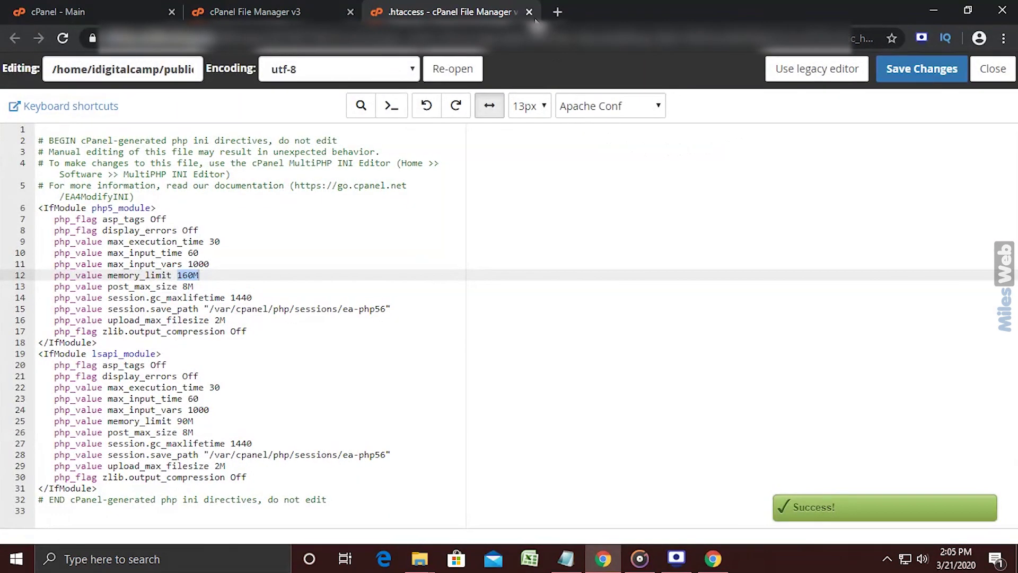
pyautogui.click(529, 12)
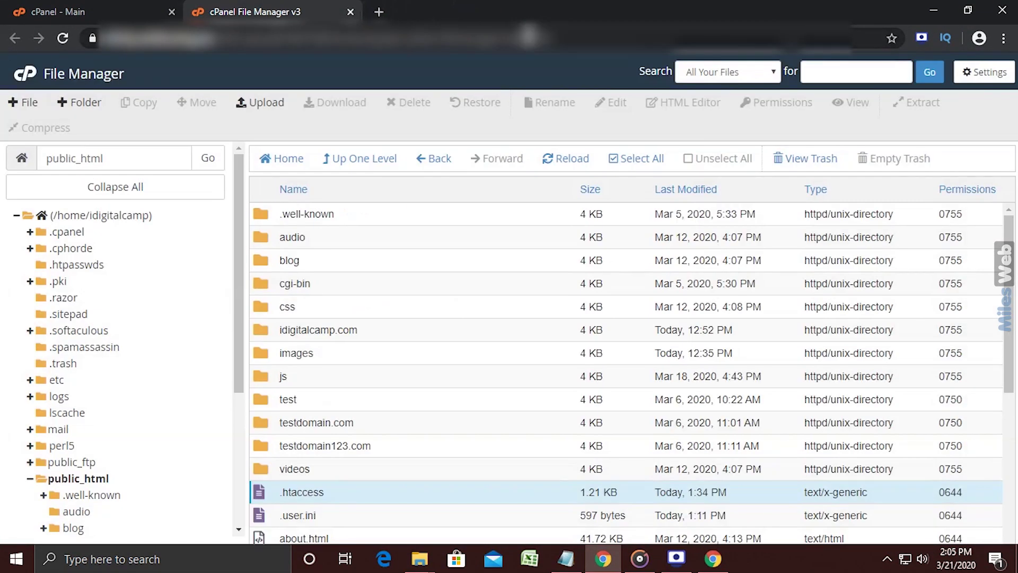
# View .htaccess read-only and highlight the memory_limit 160M line
pyautogui.rightClick(382, 496)
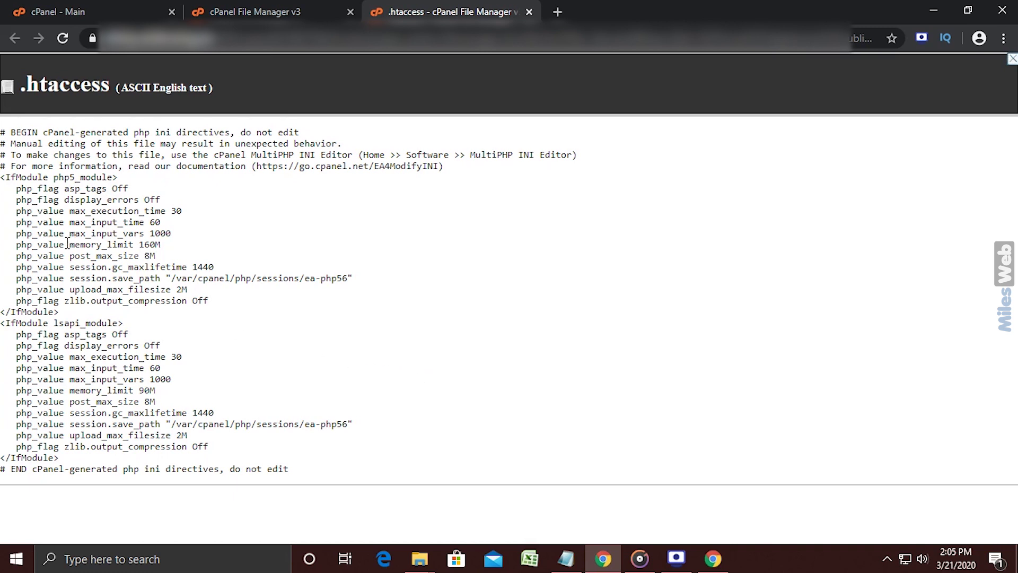
pyautogui.moveTo(68, 244); pyautogui.dragTo(168, 249)
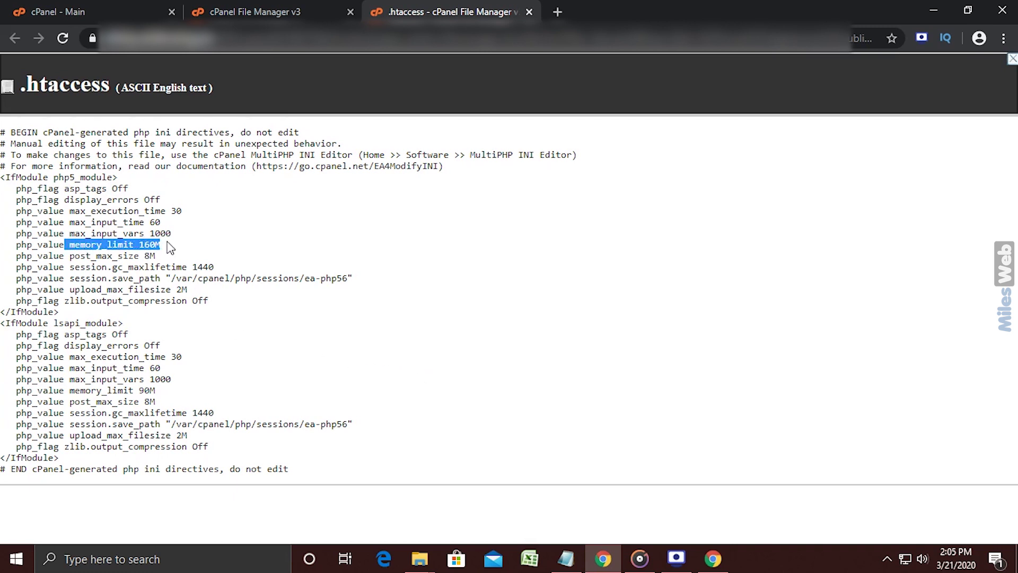